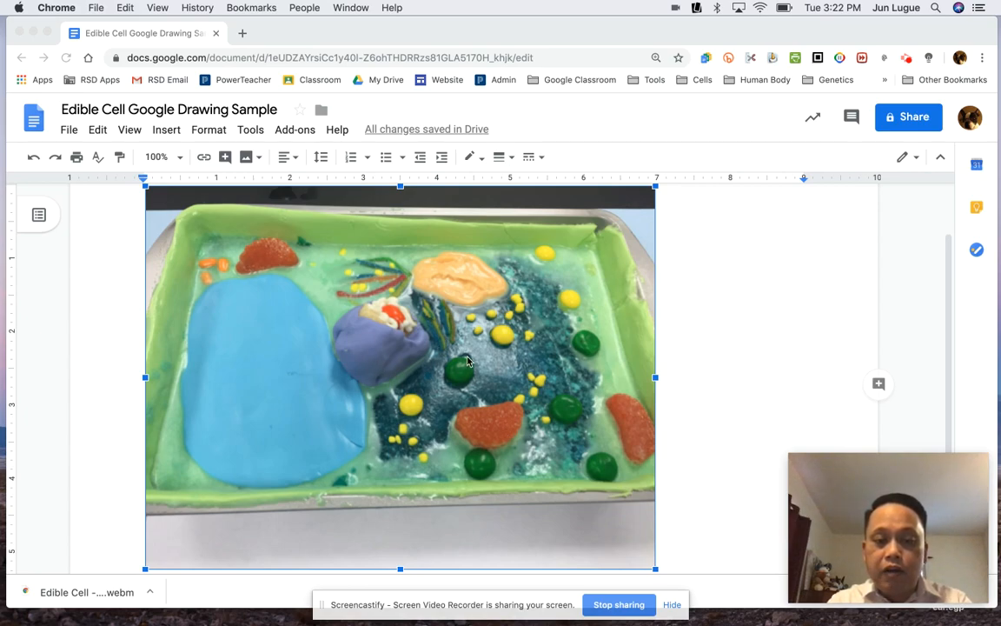
- Open the edible cell photo in the drawing editor, shrink it and move it lower to leave space above for labels
double_click(468, 362)
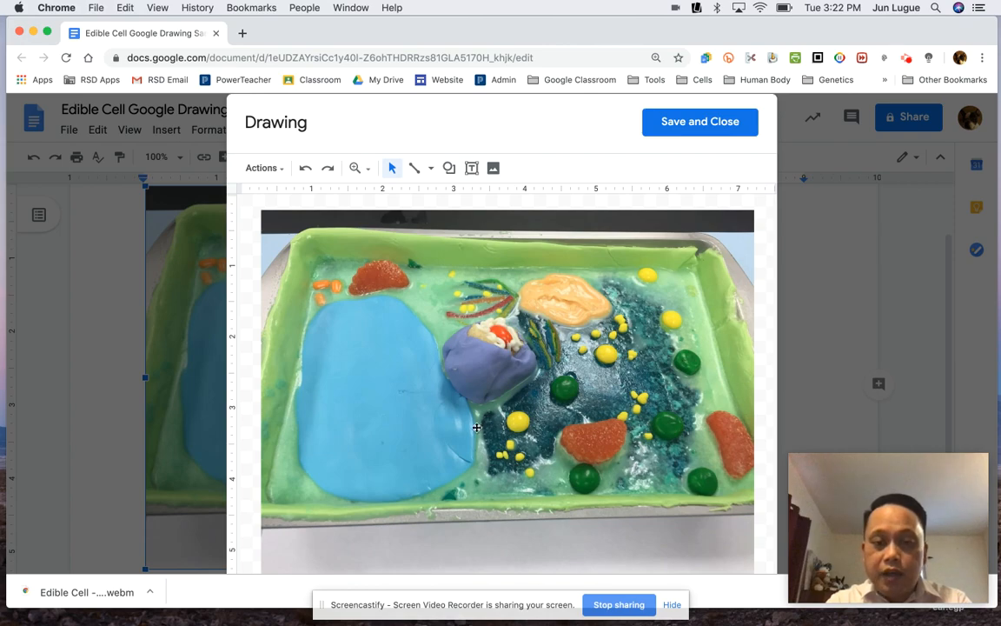
left_click(563, 461)
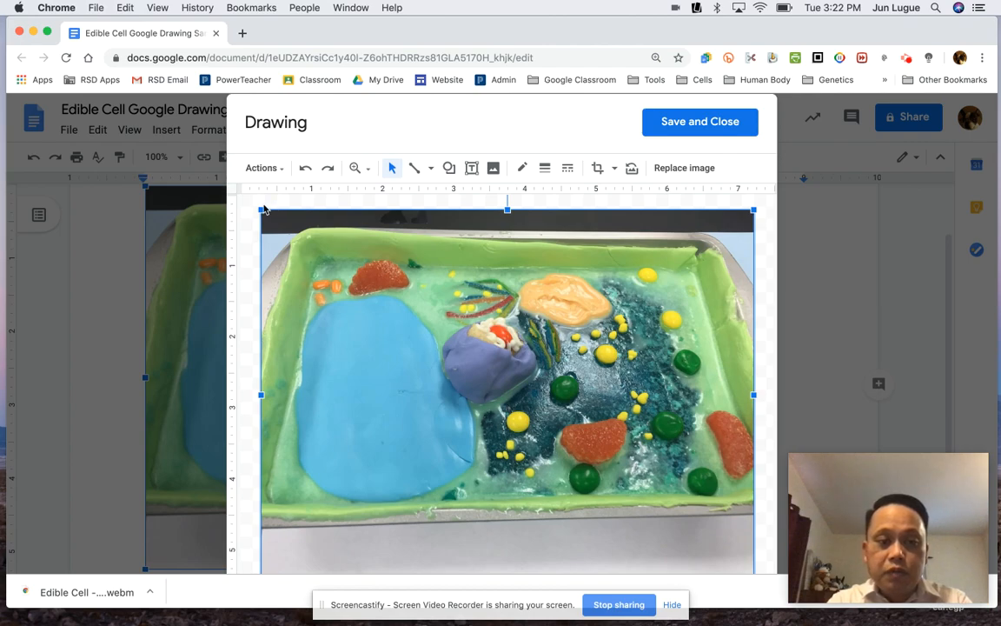
left_click_drag(262, 209, 374, 335)
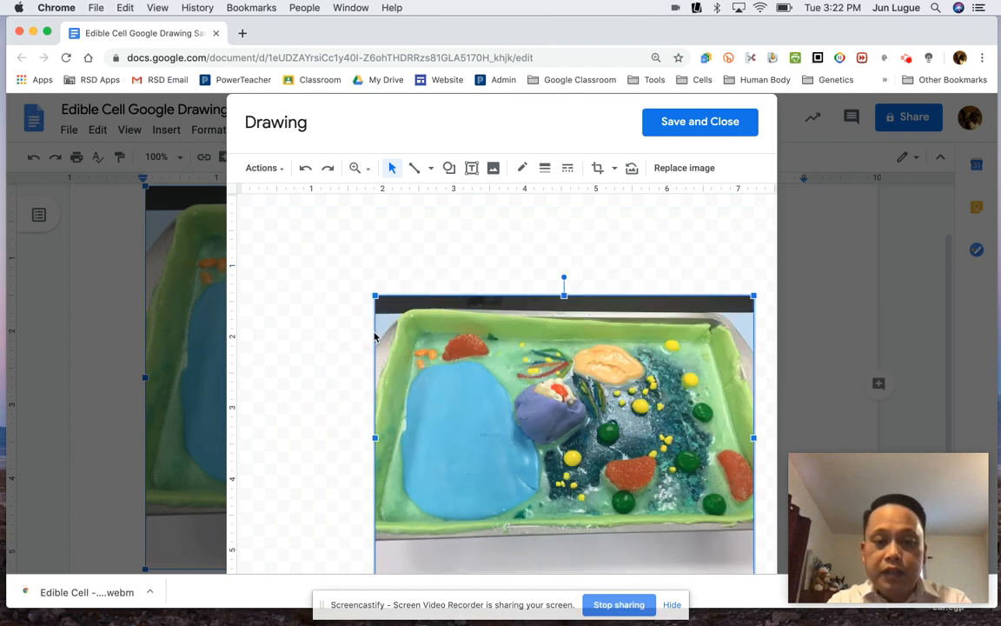
mouse_move(529, 414)
left_mouse_down()
mouse_move(445, 354)
mouse_move(444, 382)
mouse_move(465, 380)
left_mouse_up()
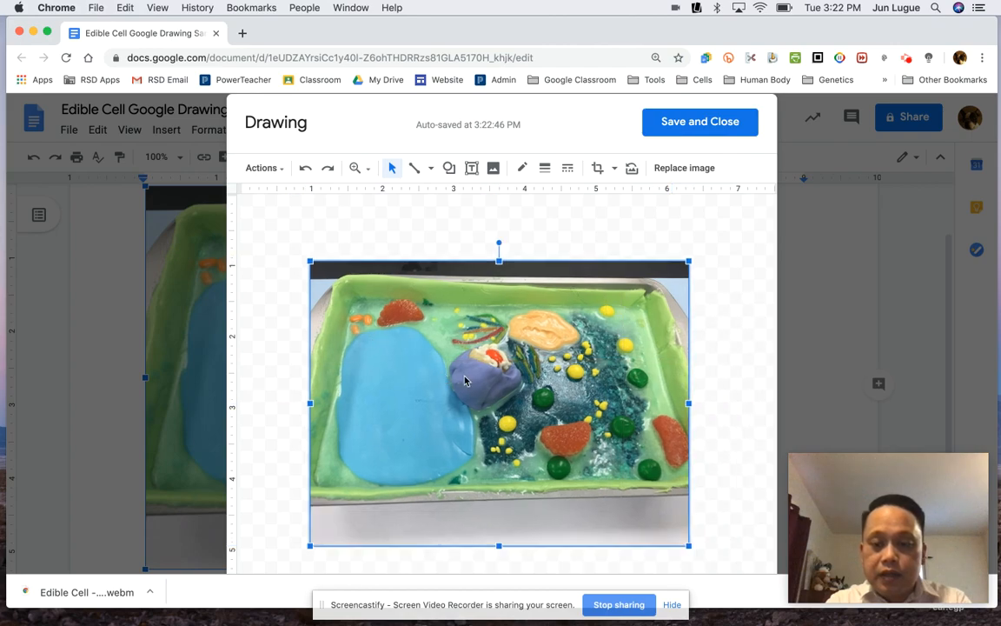
left_click_drag(547, 376, 569, 376)
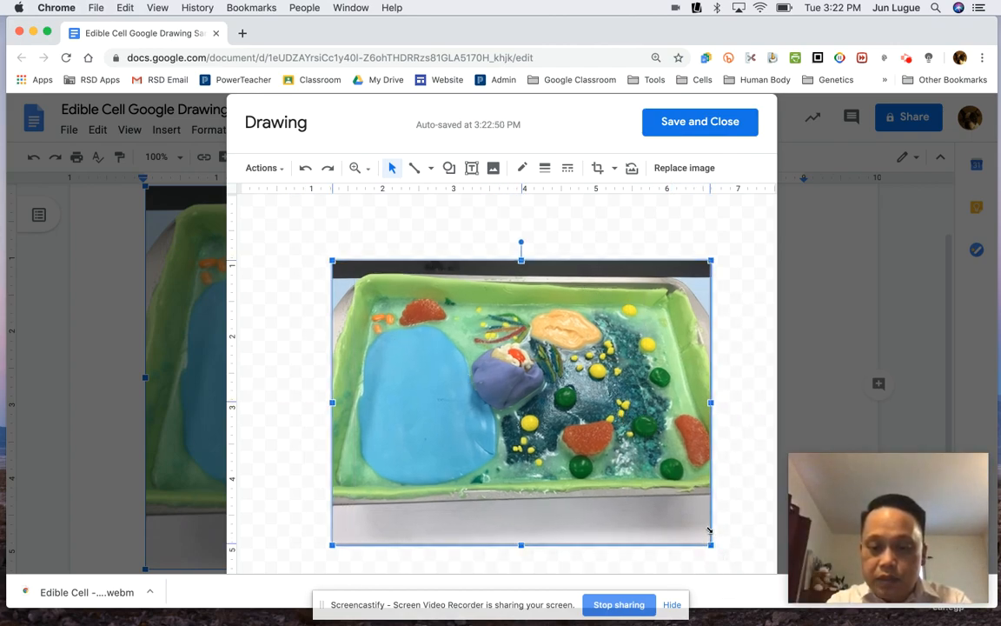
left_click_drag(710, 532, 706, 528)
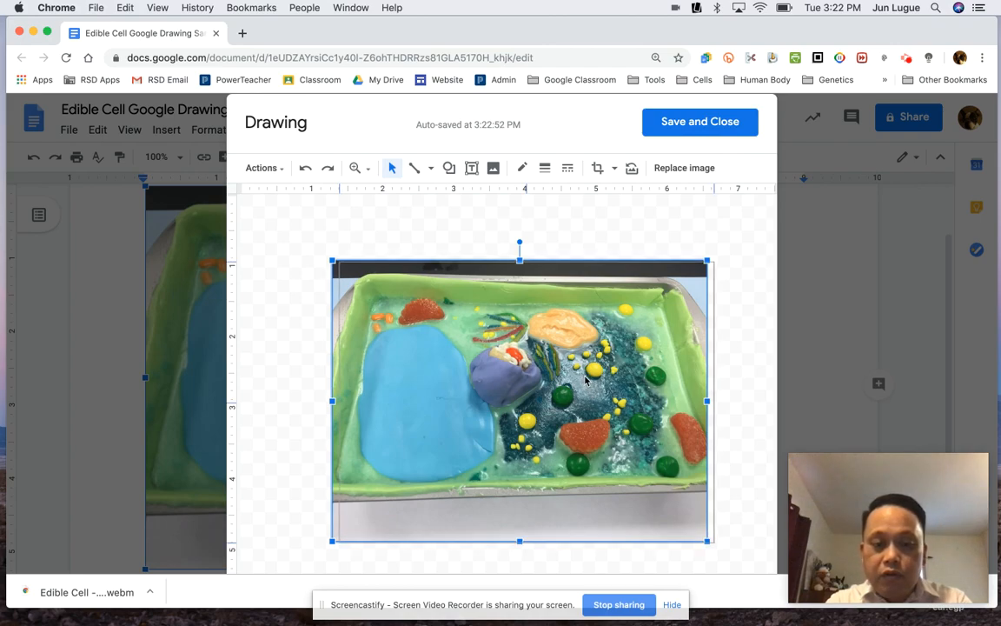
left_click_drag(587, 380, 578, 380)
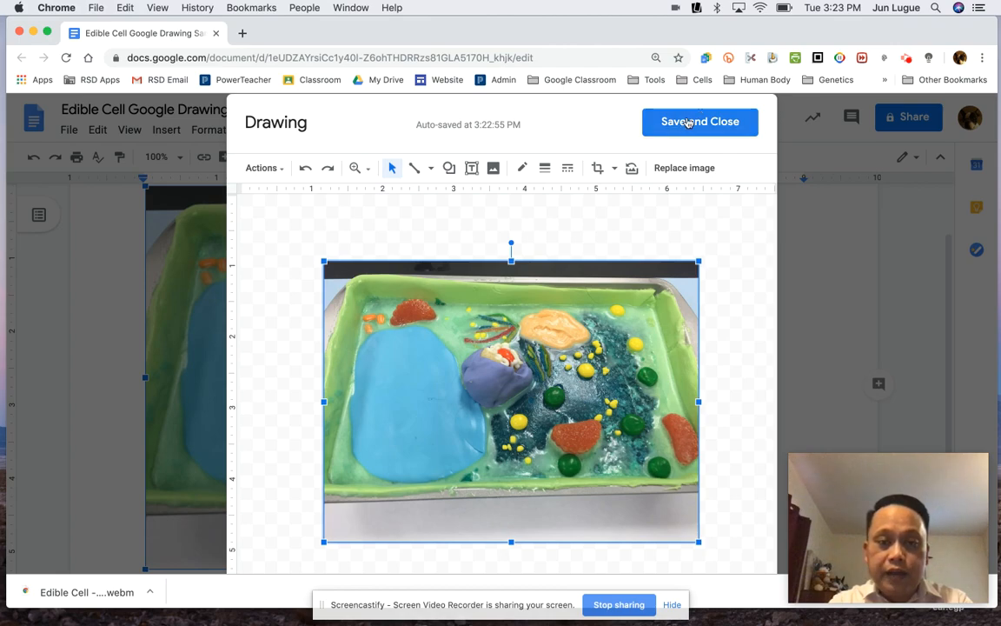
- Draw a line from the blue vacuole up to the empty space above the photo
left_click(432, 174)
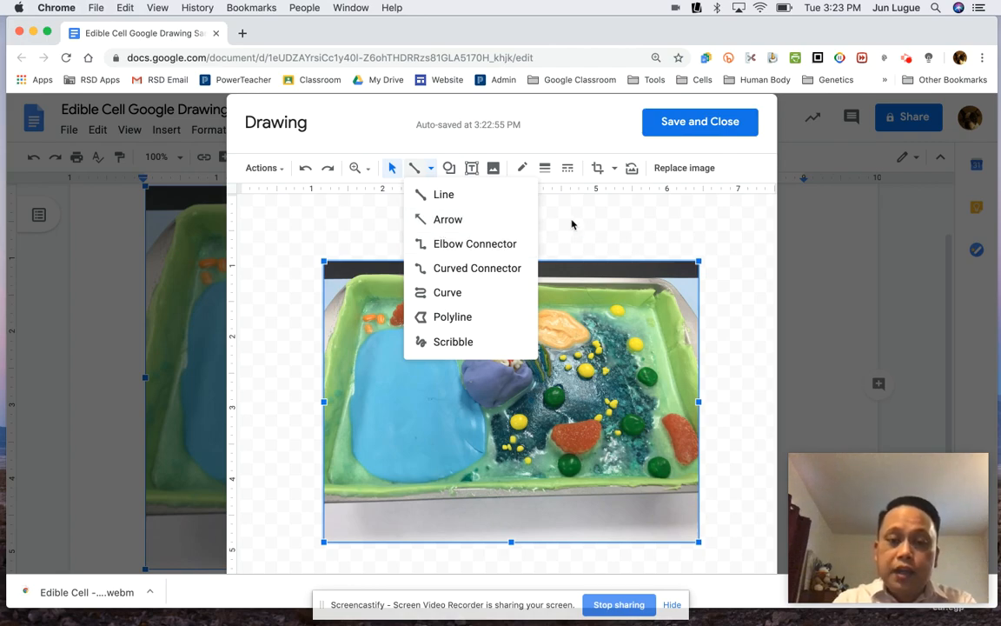
left_click(515, 201)
left_click(473, 171)
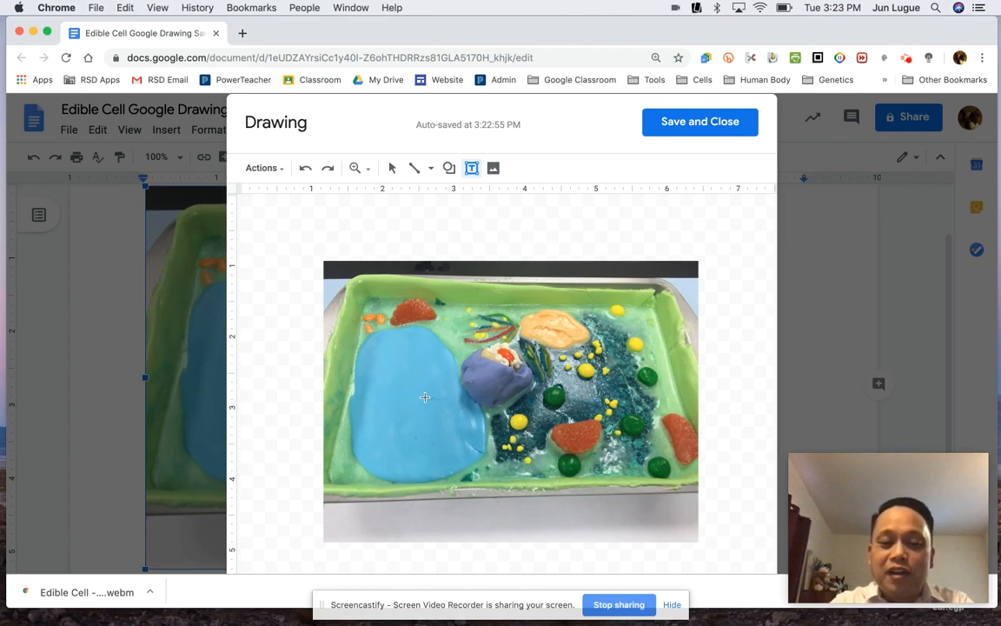
left_click(431, 177)
left_click(430, 198)
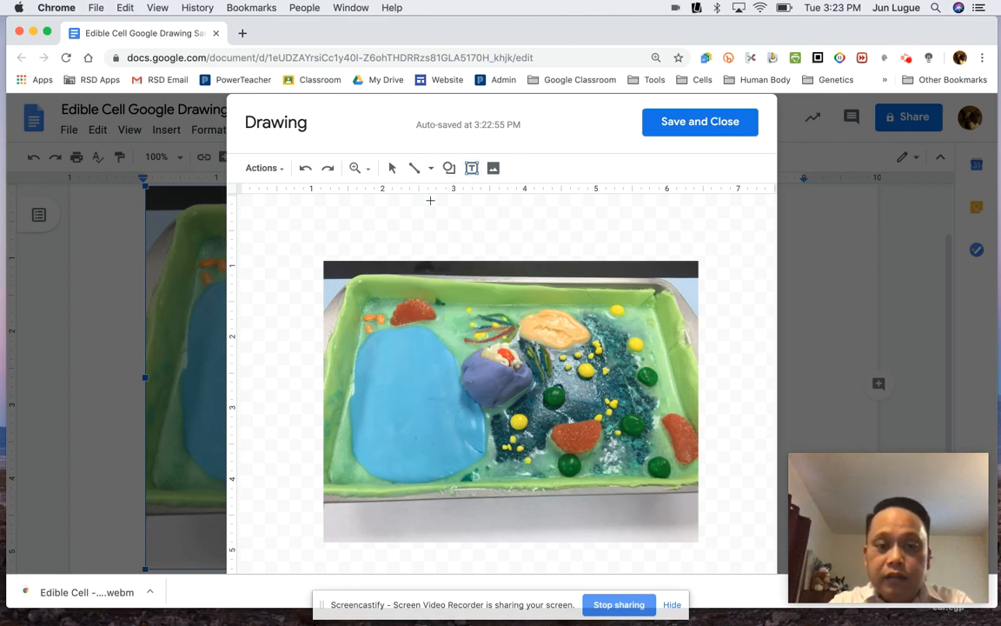
left_click_drag(414, 373, 446, 245)
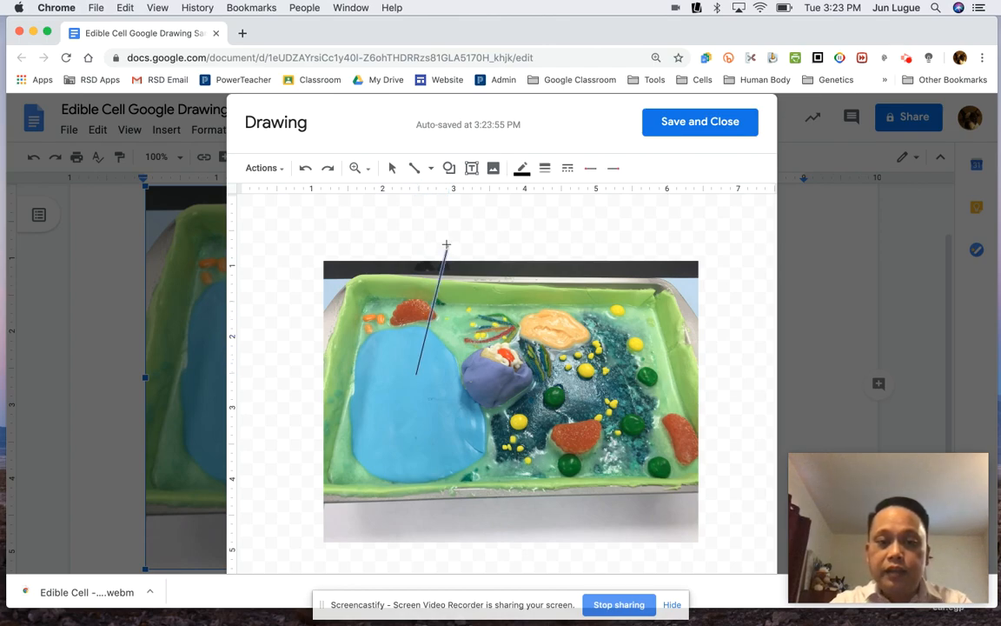
- Set the line's colour to blue and its weight to 2px
left_click(519, 172)
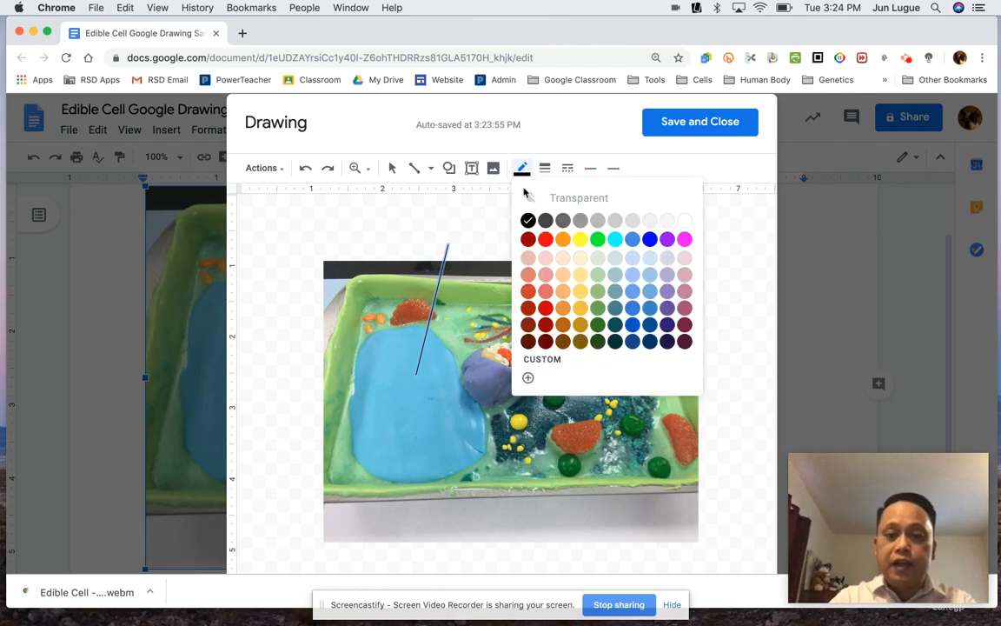
left_click(650, 240)
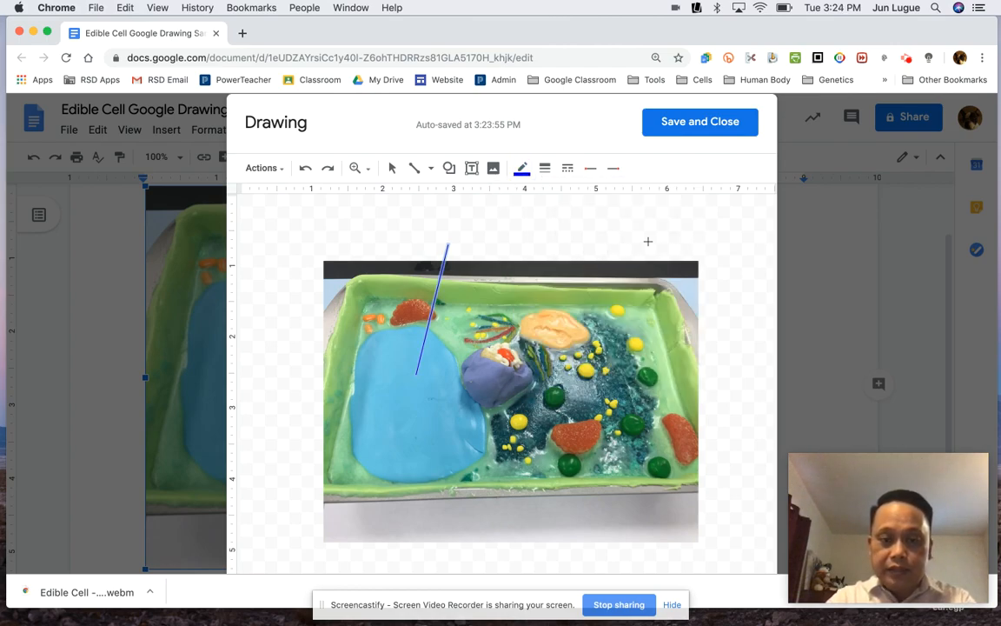
left_click(545, 171)
left_click(575, 241)
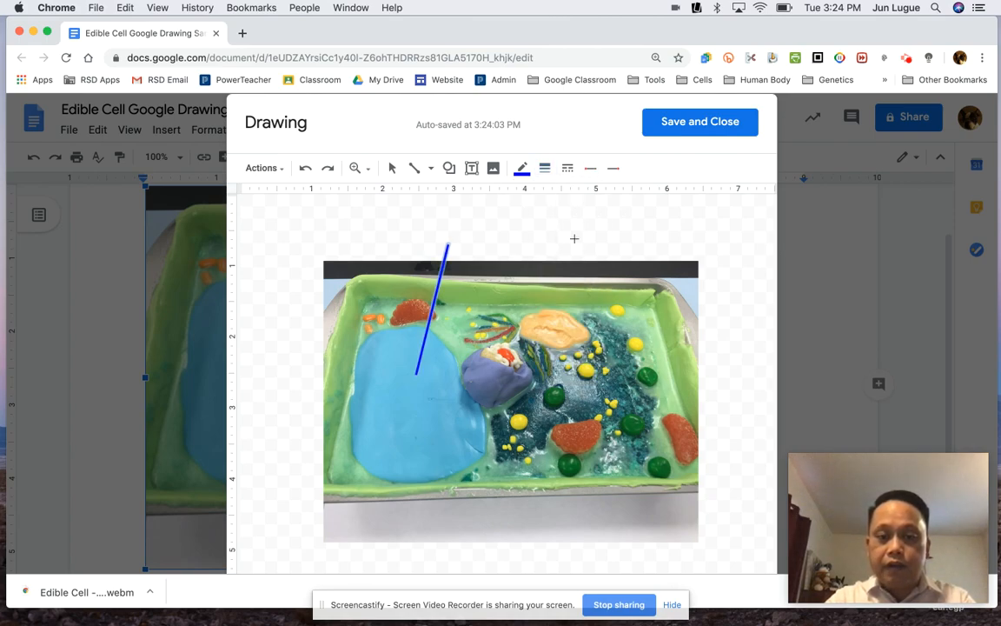
left_click(545, 168)
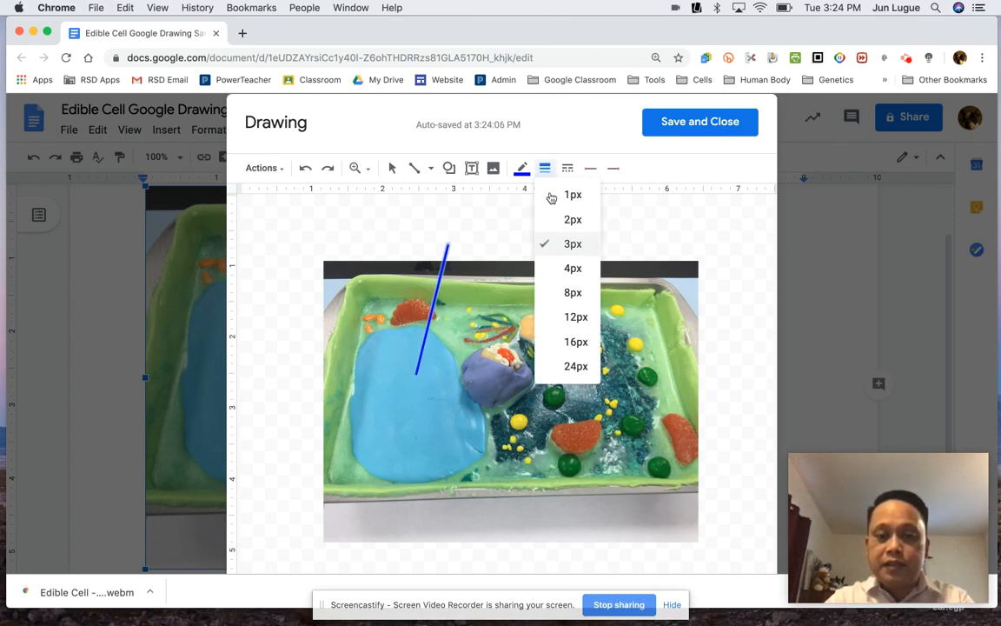
left_click(560, 220)
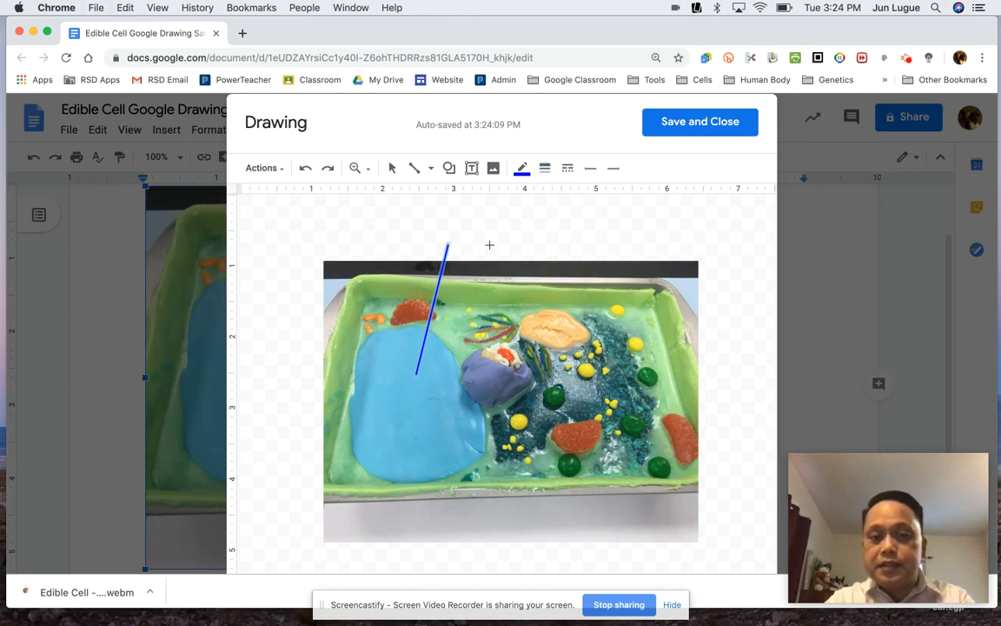
- Draw a diagonal line above the photo and delete it
left_click_drag(490, 227, 562, 298)
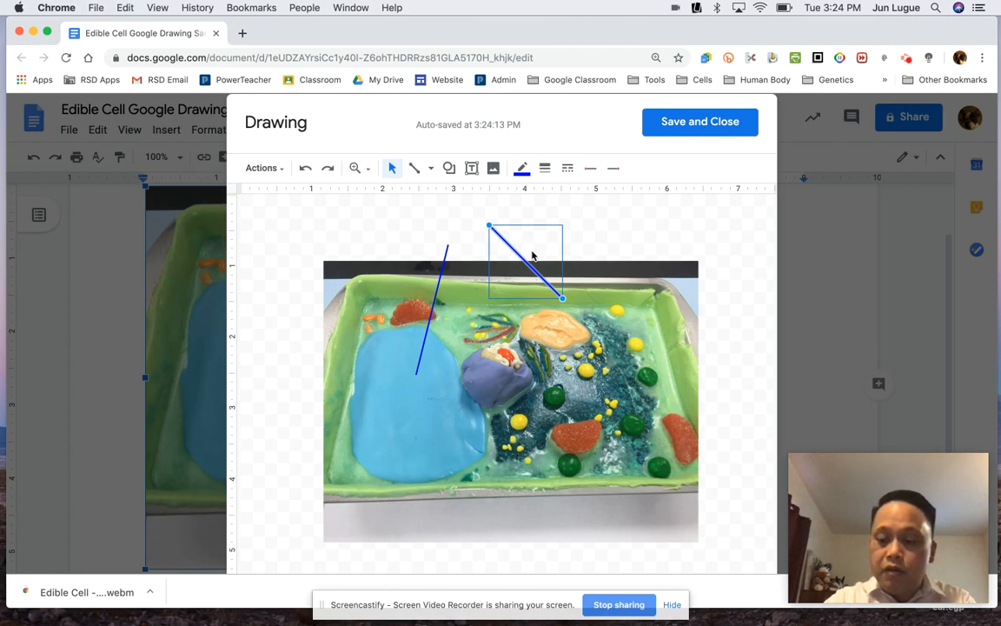
key("BackSpace")
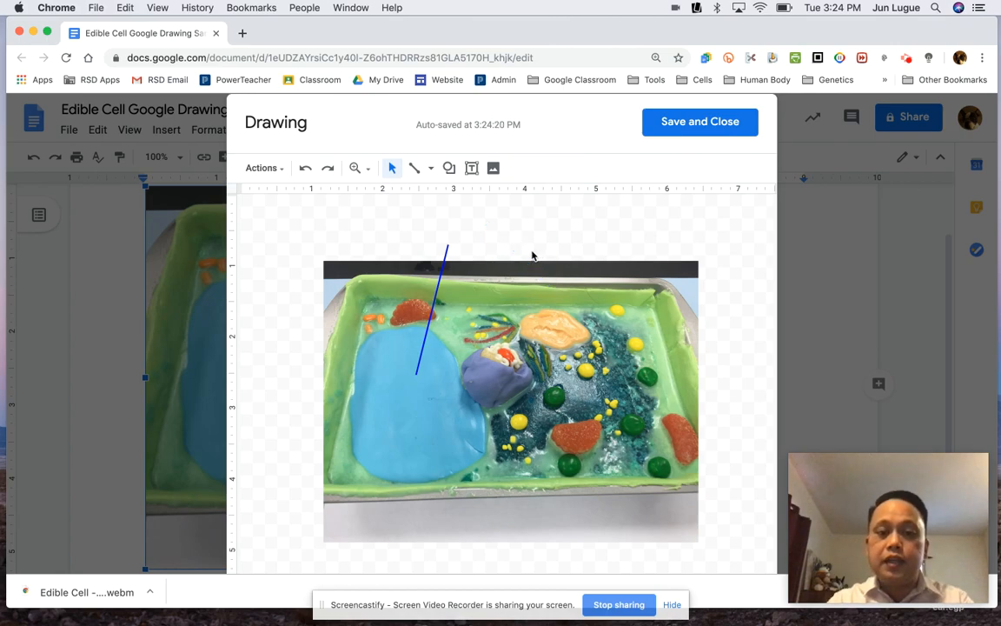
- Create a text box above the photo at the top end of the vacuole line
left_click(471, 171)
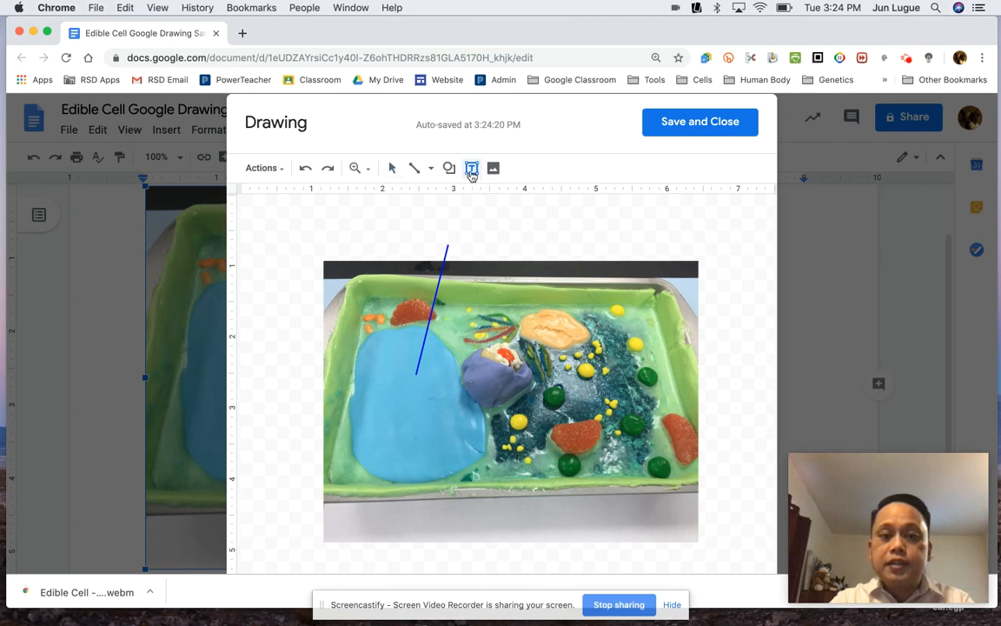
left_click(398, 210)
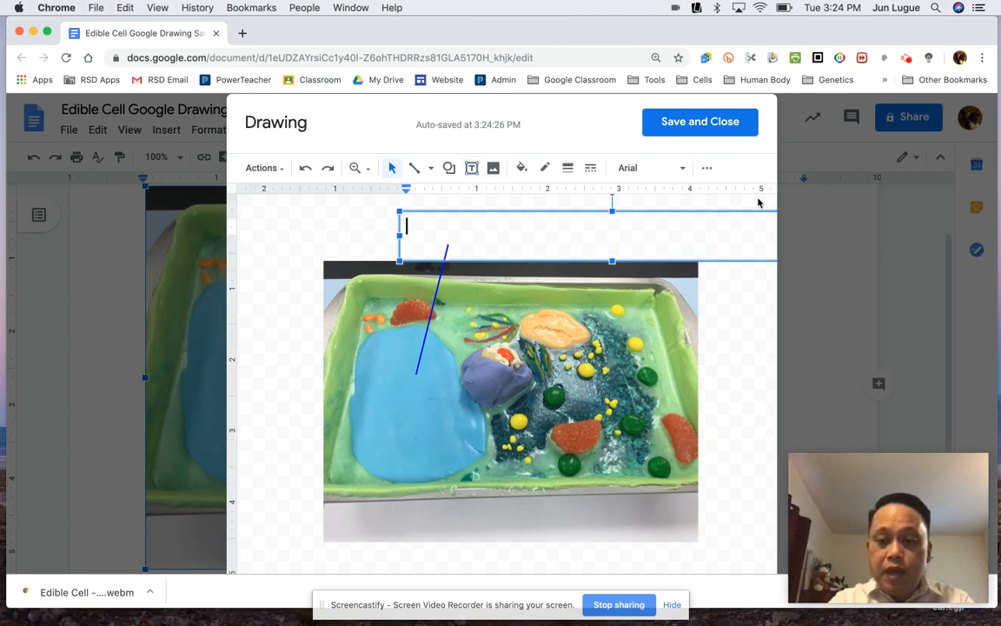
left_click_drag(400, 211, 548, 219)
left_click_drag(642, 216, 395, 201)
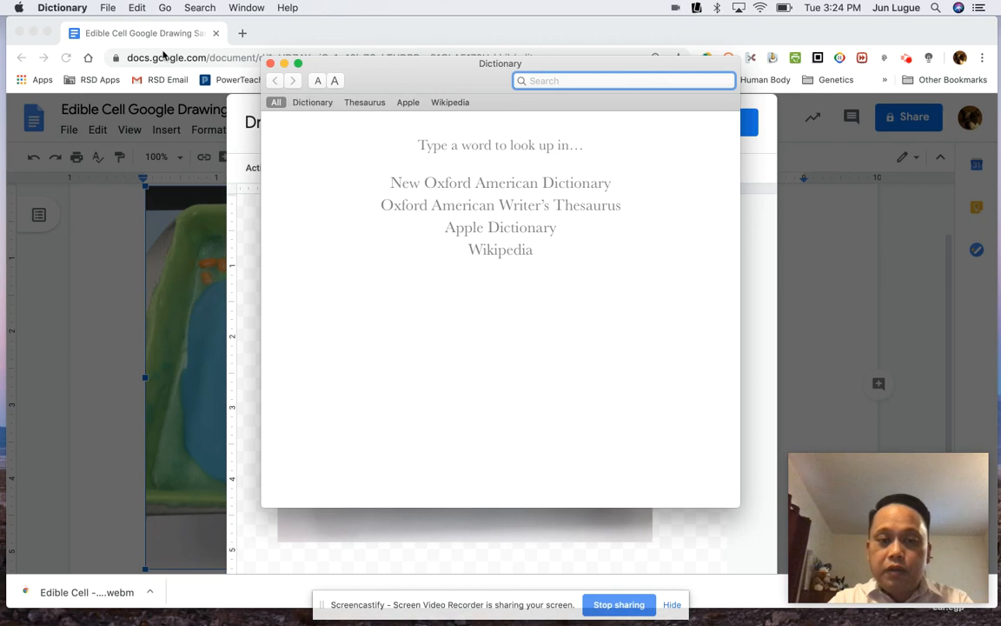
left_click(270, 65)
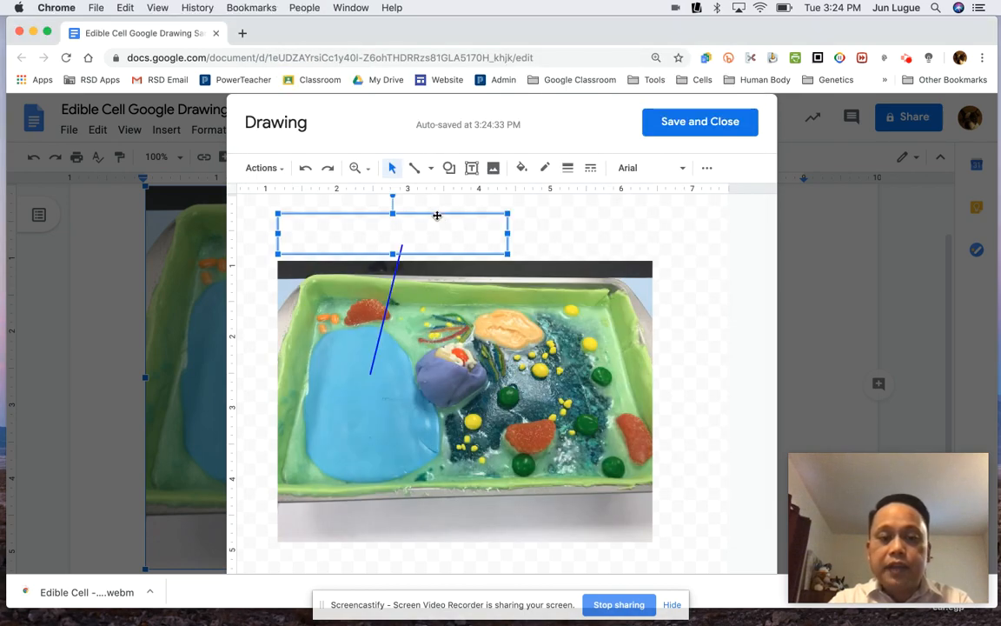
left_click_drag(436, 216, 456, 207)
left_click_drag(527, 244, 505, 233)
left_click_drag(465, 205, 469, 217)
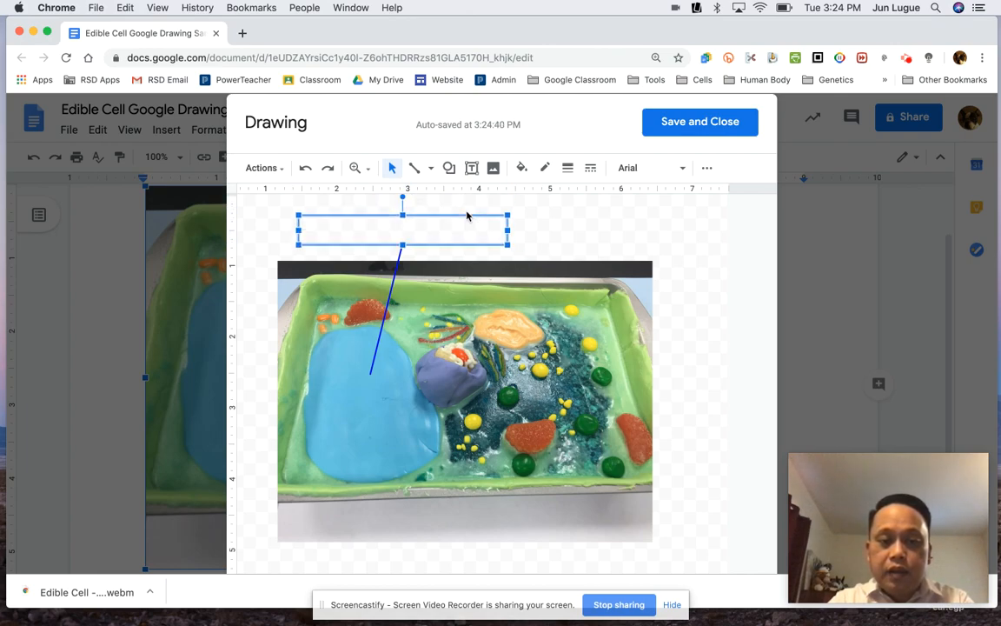
- Enter "Vacuole: Storage Area" in the text box and shrink the box to fit the text above the line
left_click(380, 231)
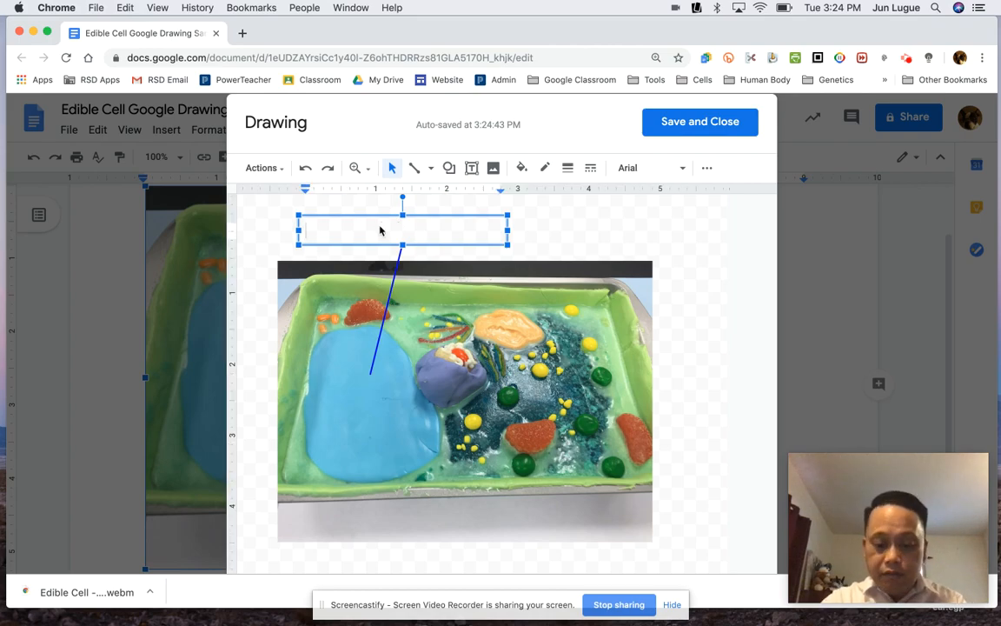
type("Vacuon")
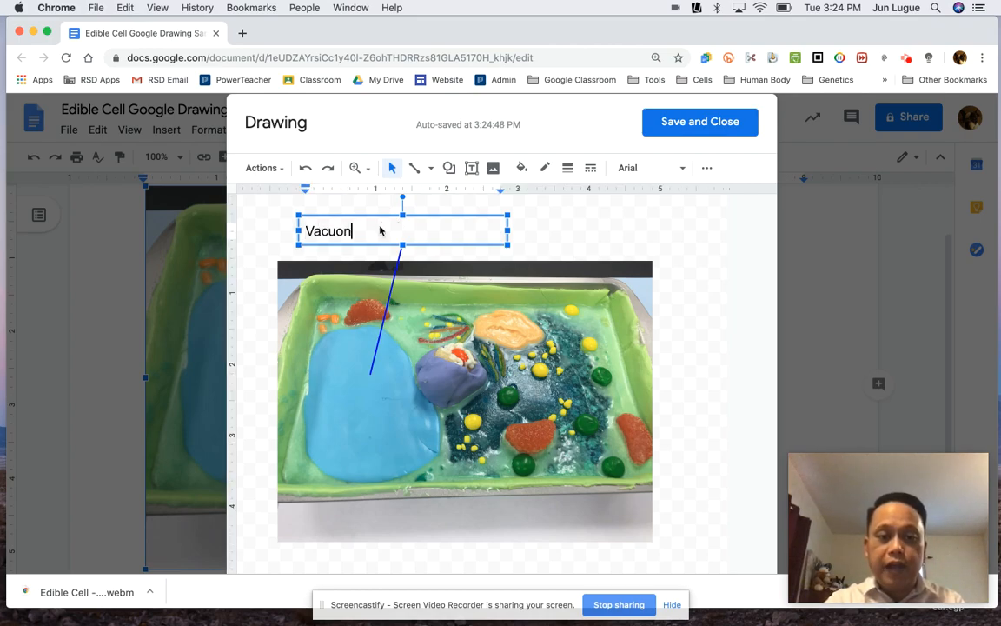
key("BackSpace")
type("le:")
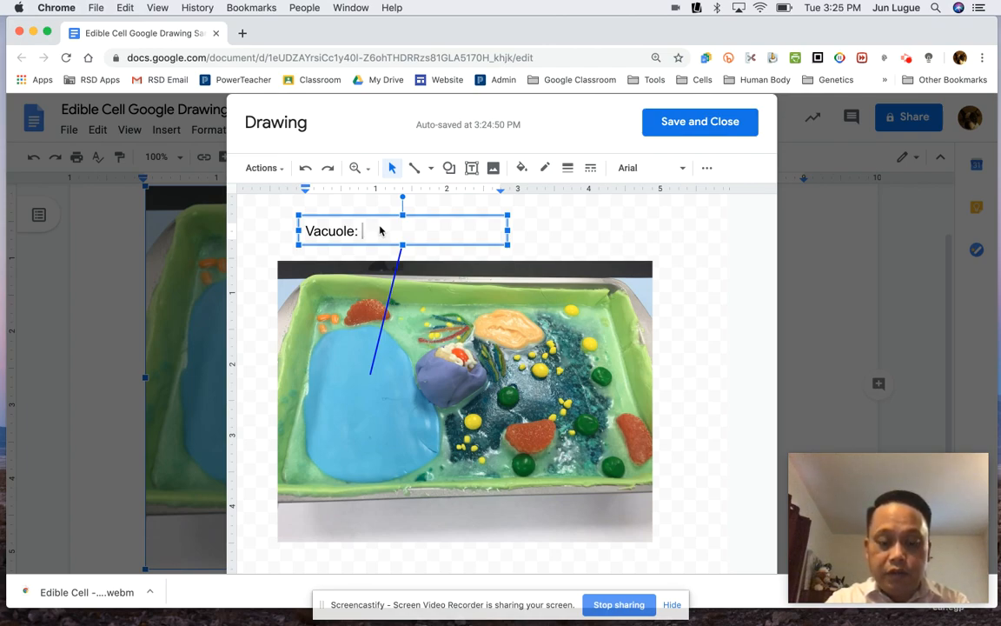
type("Store")
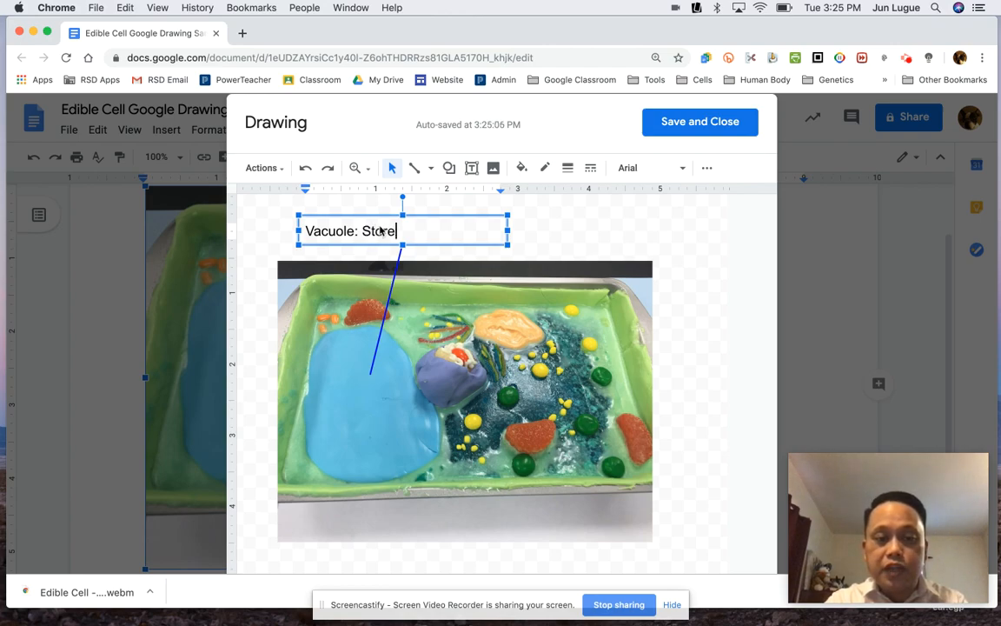
key("BackSpace")
type("age Area")
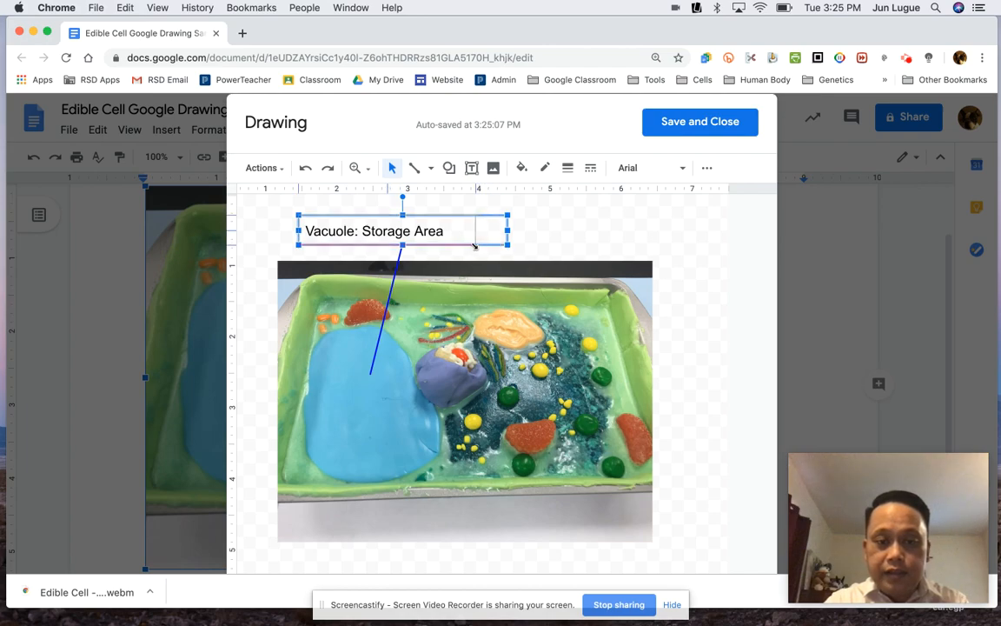
left_click_drag(508, 241, 470, 246)
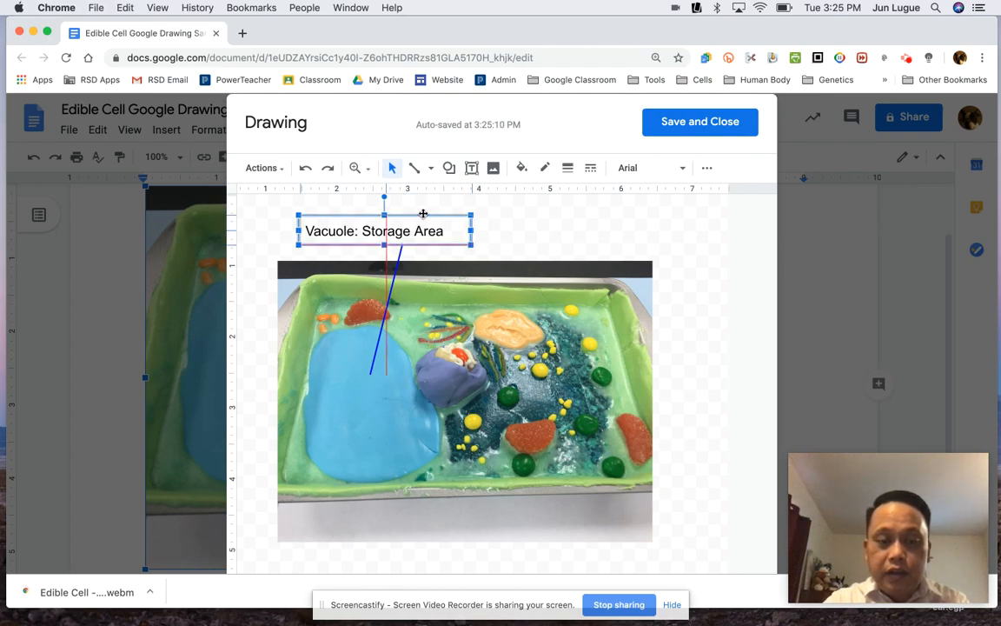
left_click_drag(432, 212, 448, 213)
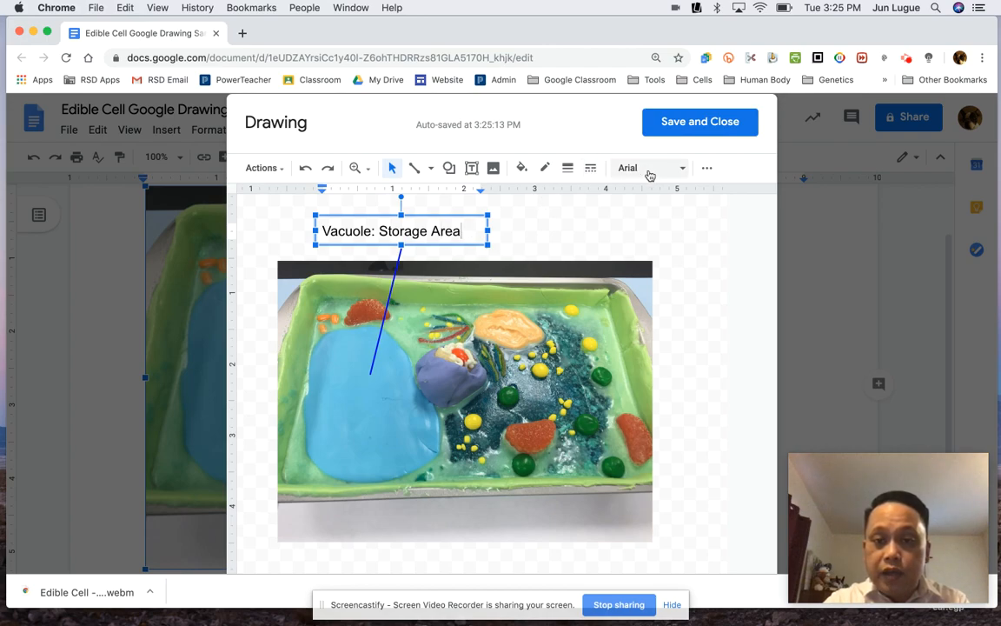
- Change the font of the whole label text to Cambria
left_click(705, 171)
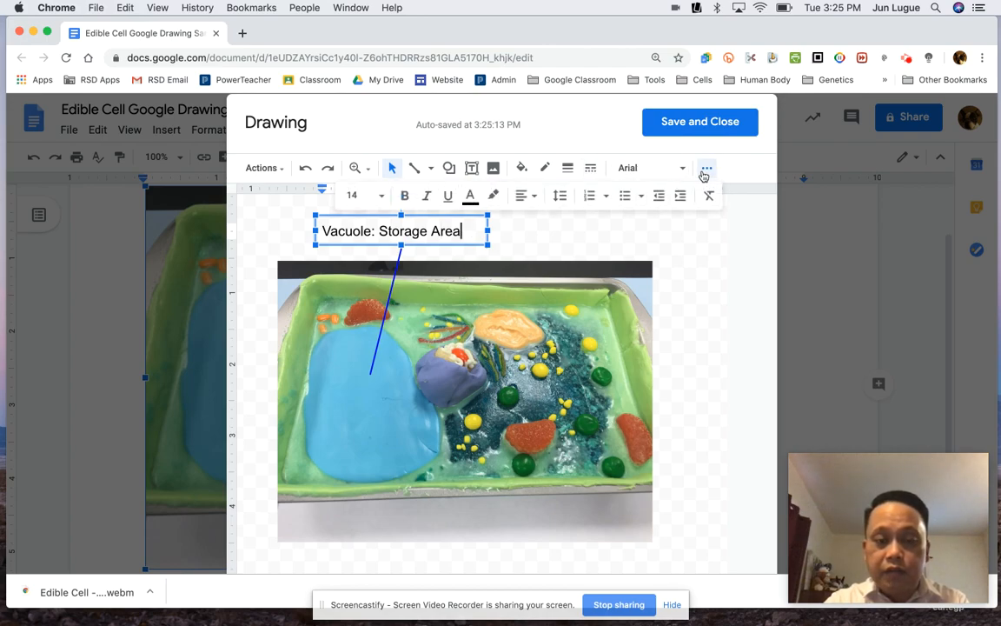
double_click(371, 231)
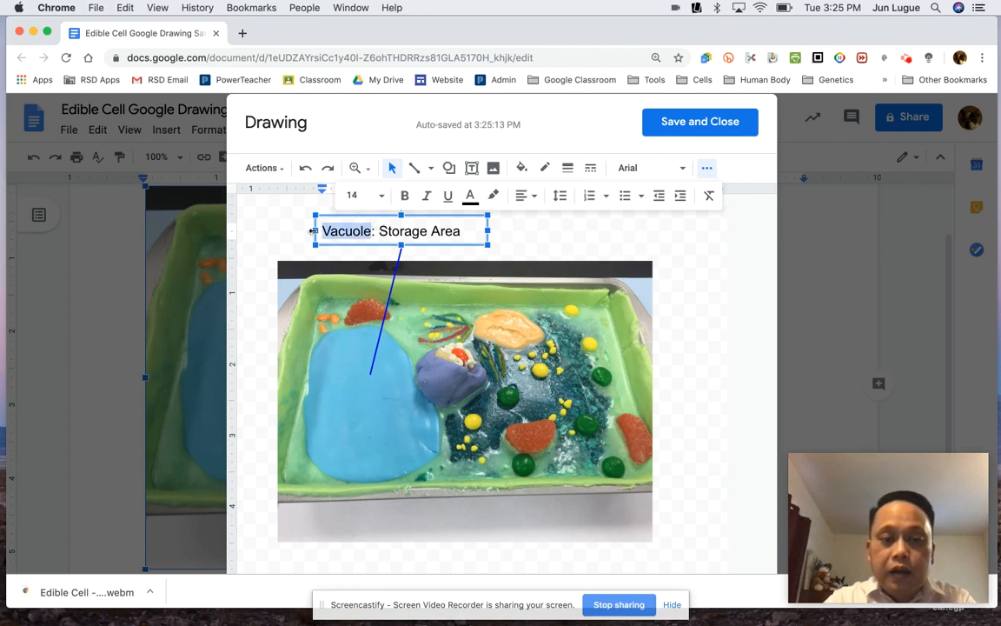
left_click(476, 230)
left_click_drag(463, 230, 322, 231)
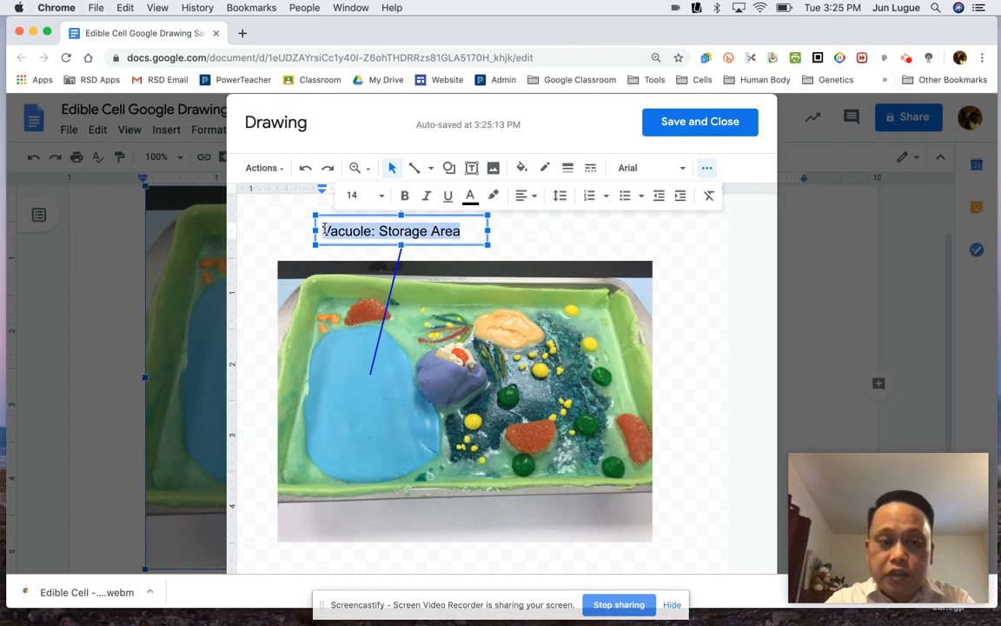
left_click(683, 170)
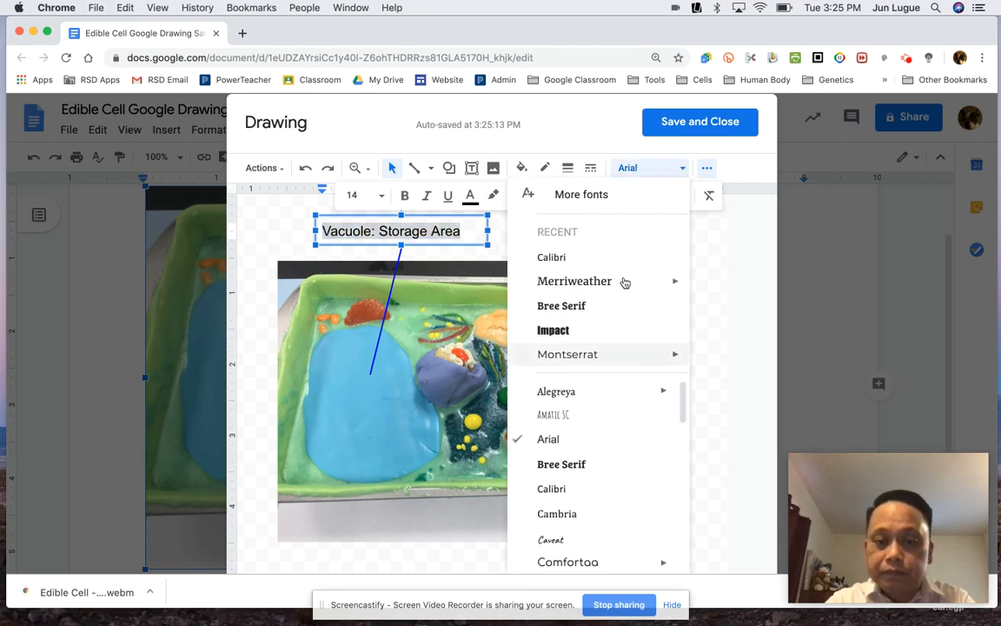
left_click(577, 515)
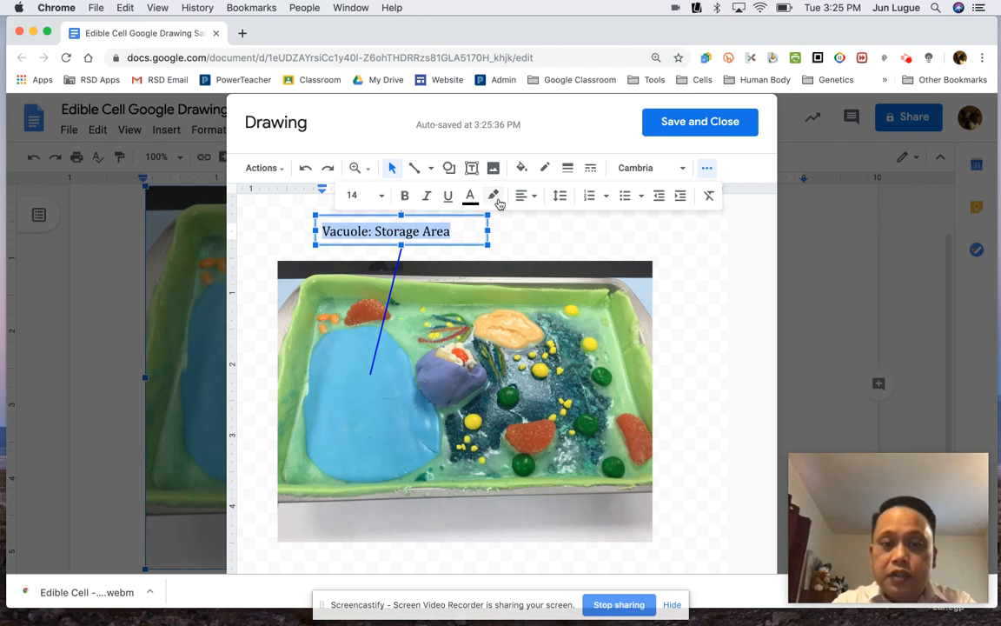
- Set the label text colour to purple and make it bold
left_click(470, 196)
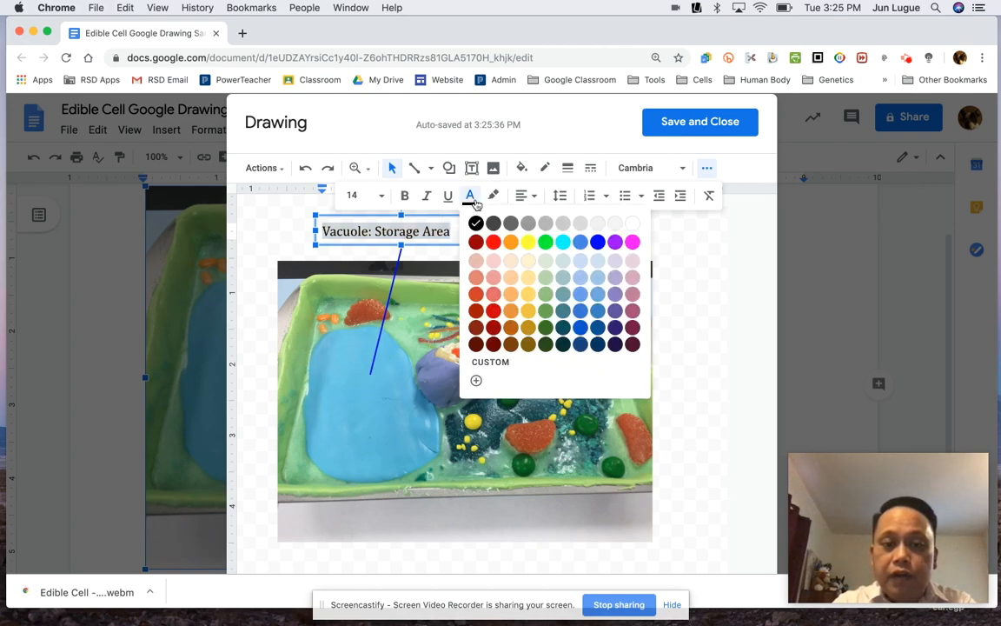
left_click(494, 242)
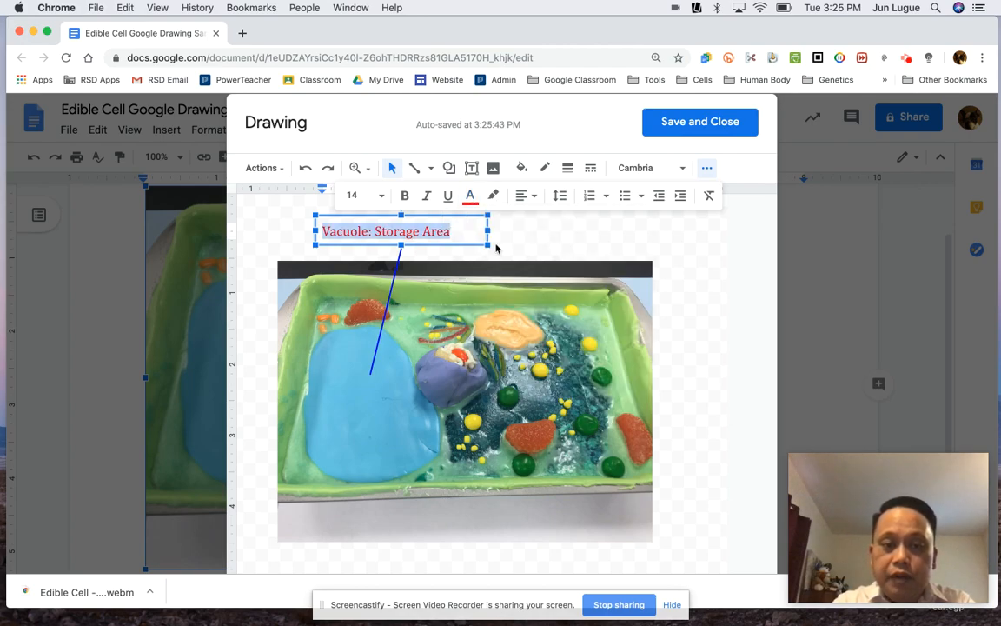
left_click(470, 196)
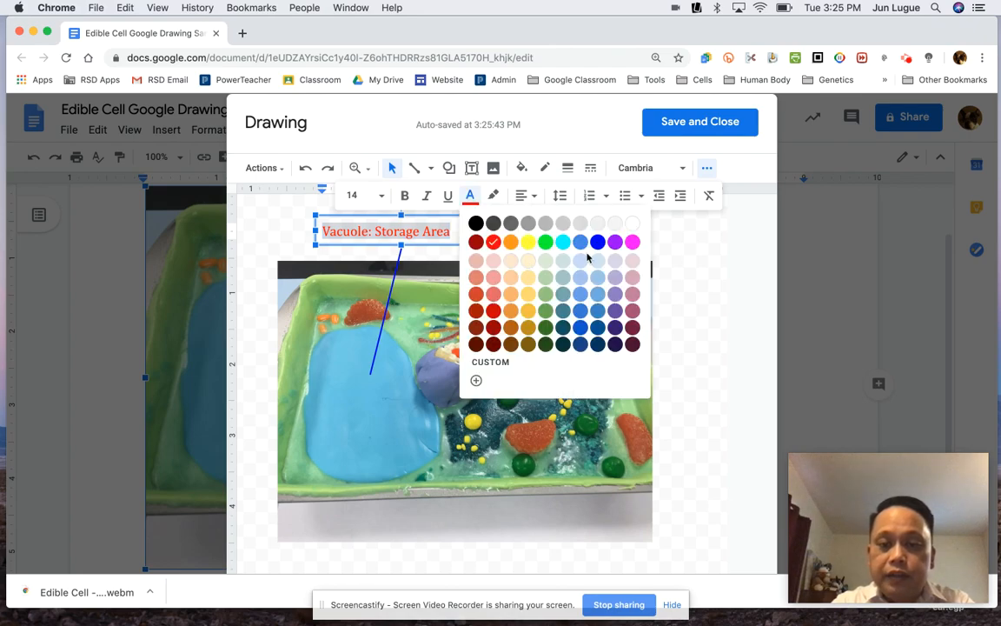
left_click(615, 242)
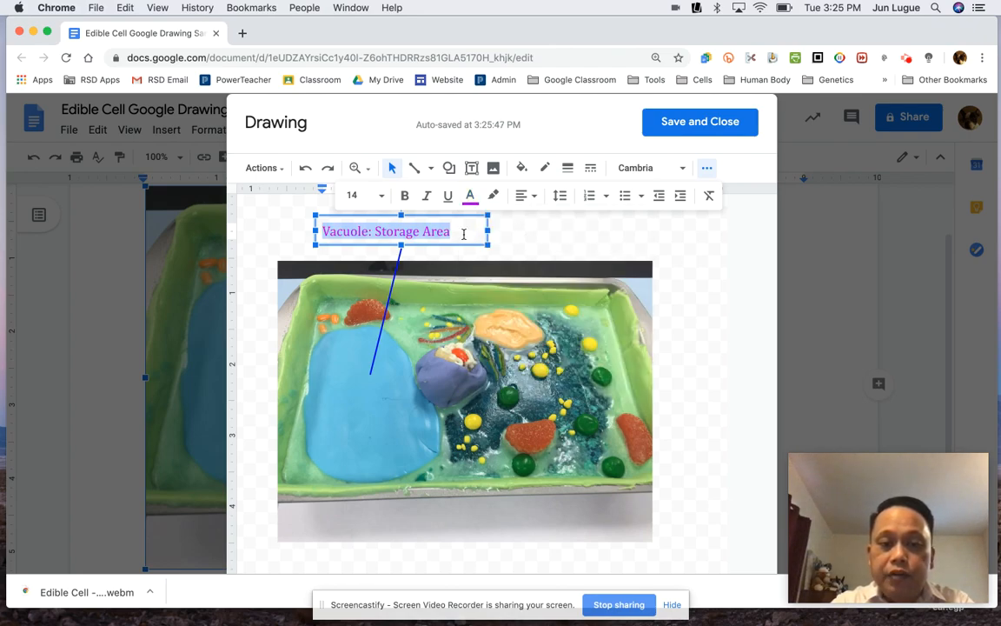
left_click(404, 196)
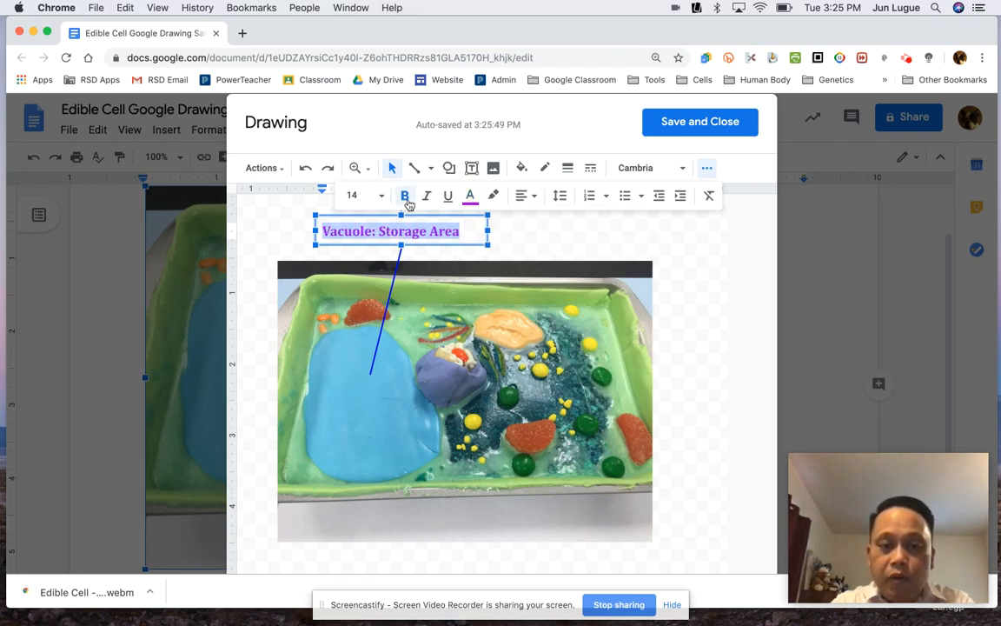
- Shrink the label's text box to fit the bold text
left_click(475, 232)
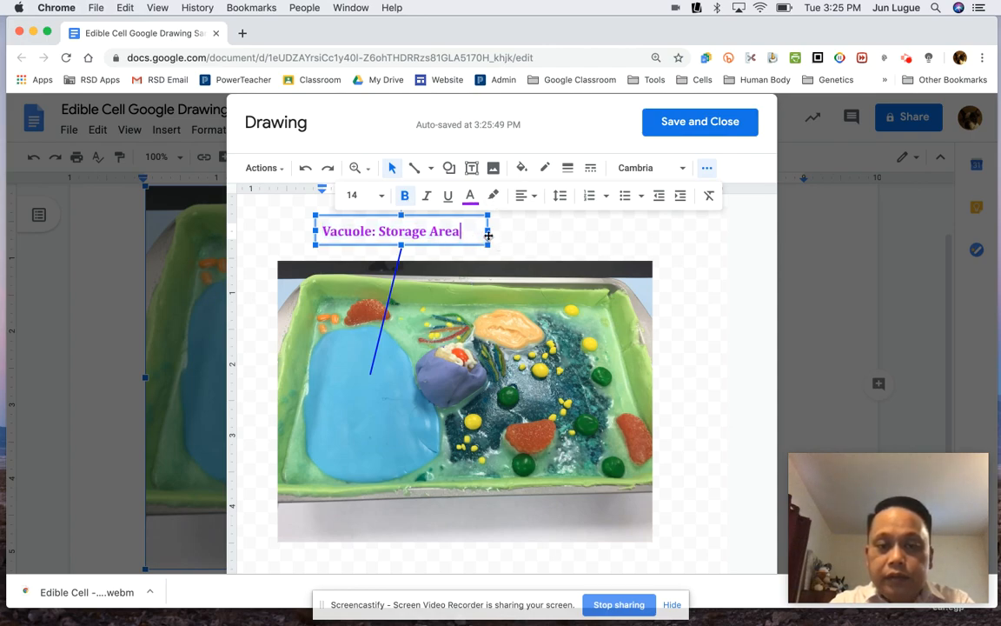
left_click(487, 245)
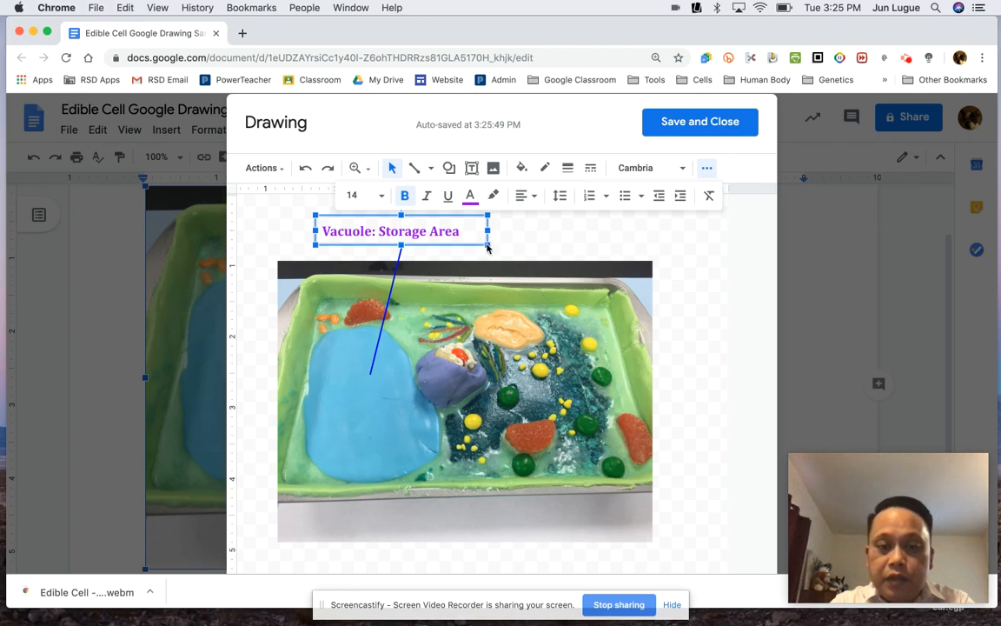
left_click_drag(487, 244, 471, 246)
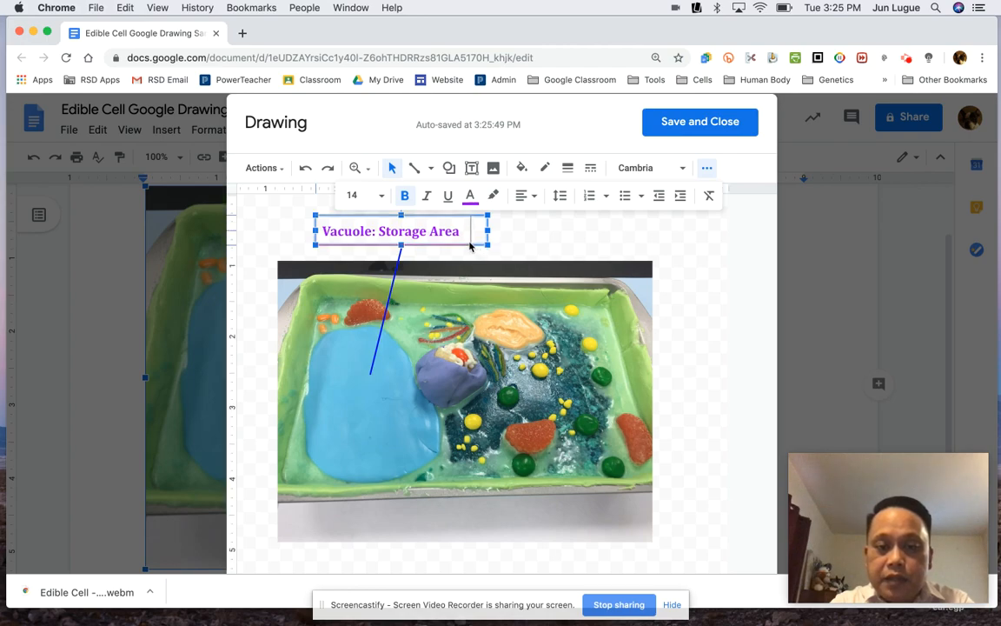
- Highlight the label text in yellow
left_click(492, 195)
left_click(551, 267)
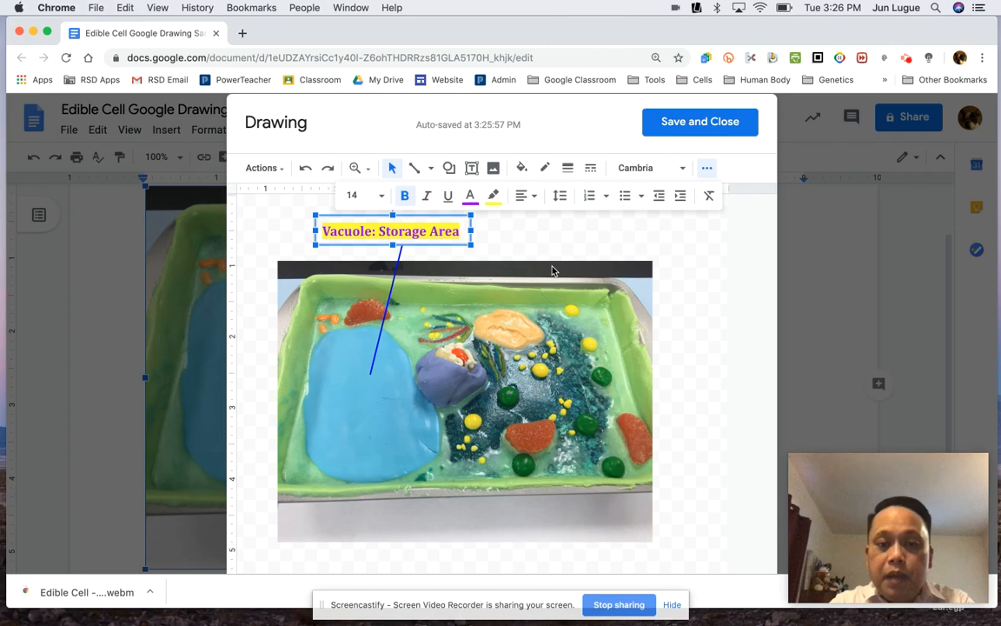
left_click(543, 250)
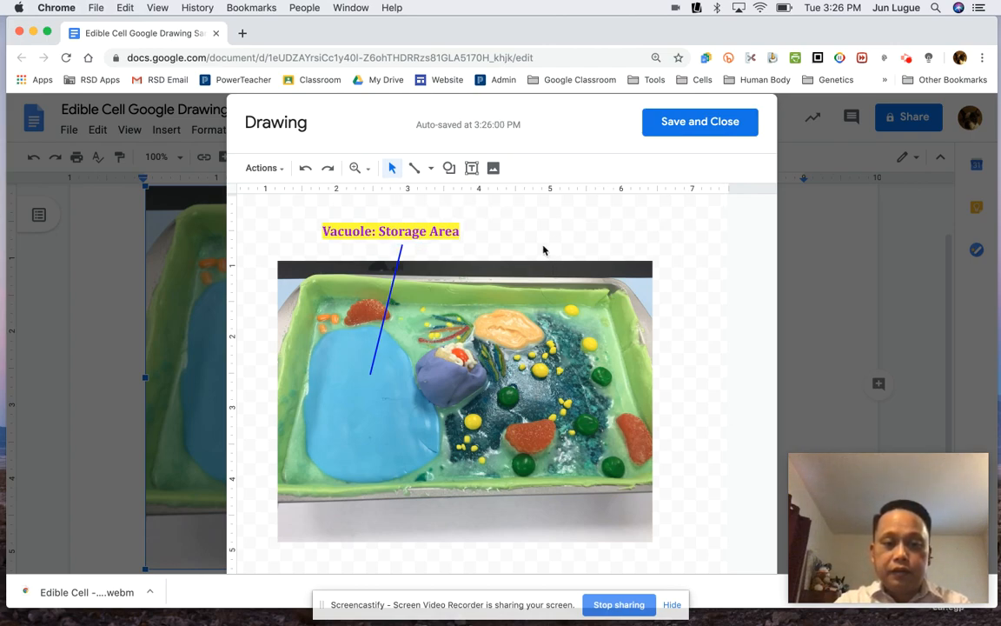
- Nudge the label box slightly down and right so it sits at the top end of the vacuole line
left_click(399, 231)
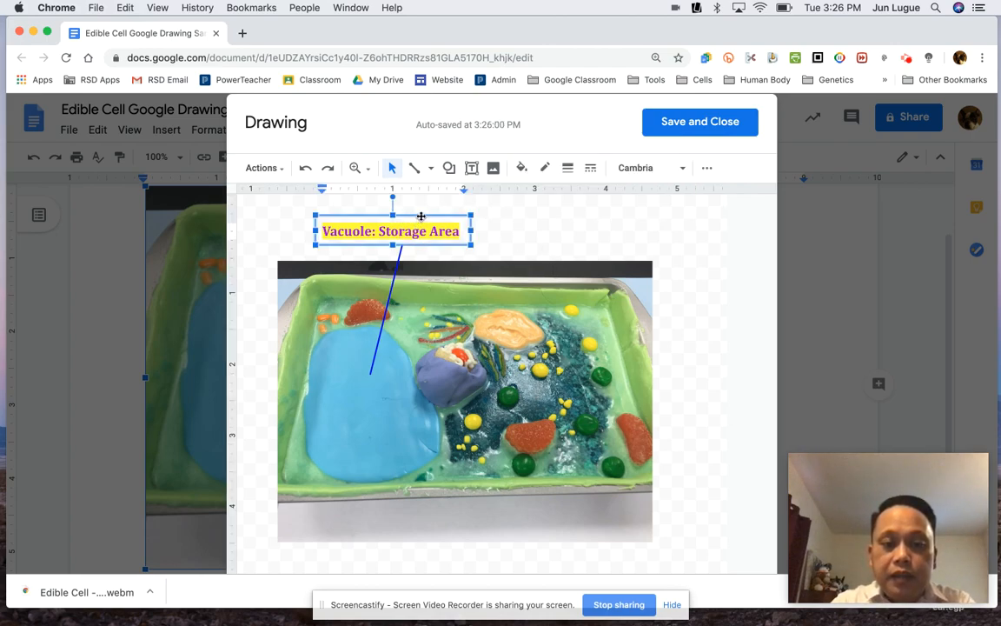
left_click_drag(420, 214, 424, 219)
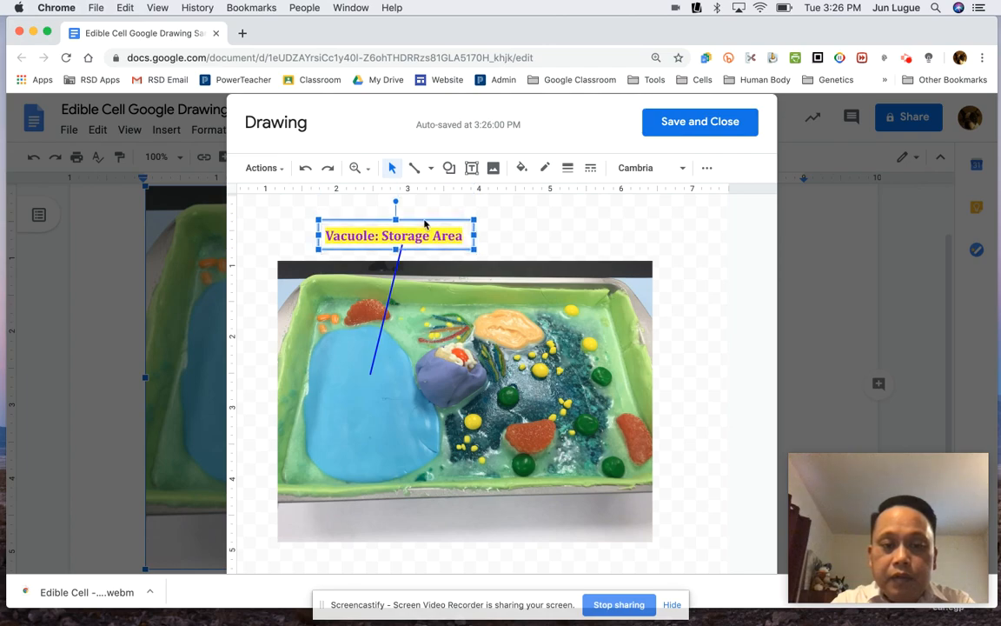
left_click(504, 241)
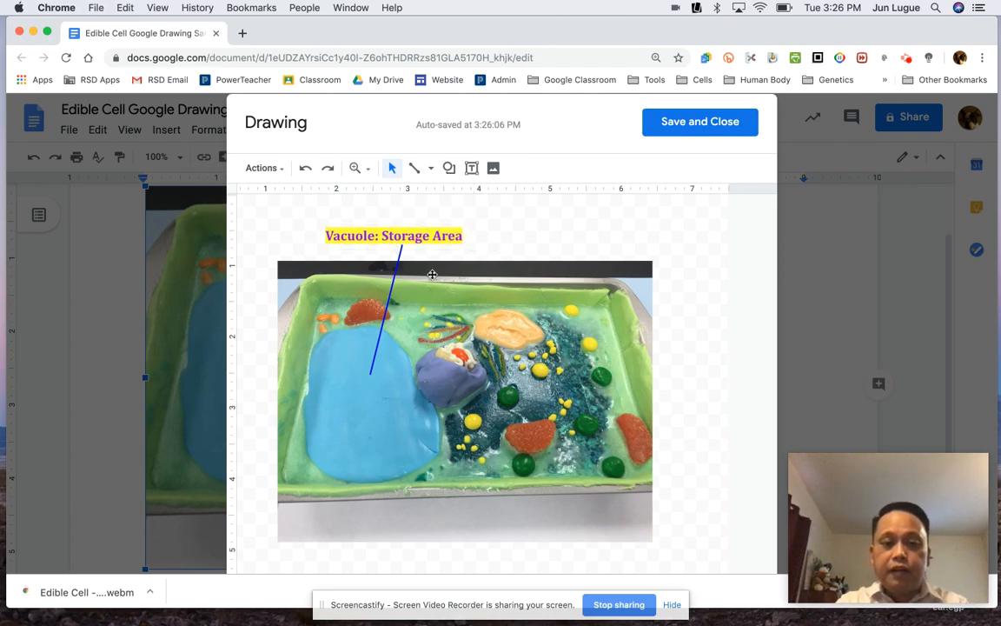